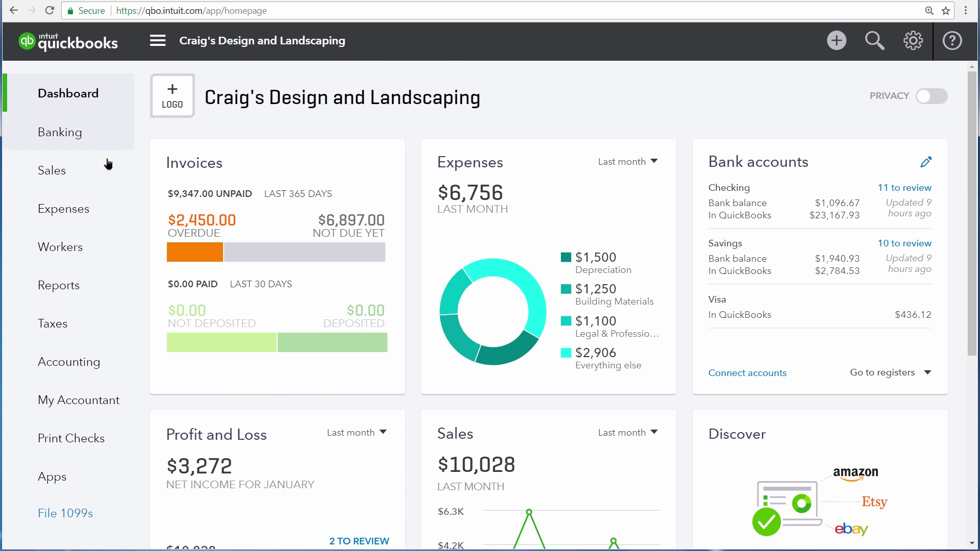
# Go to Sales > Products and Services and scroll through the eight listed items
pyautogui.click(97, 178)
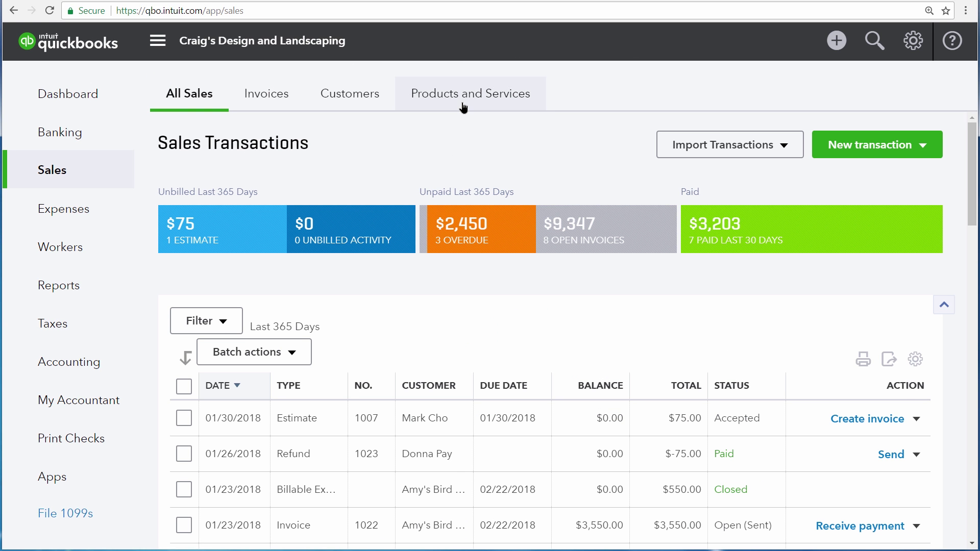
pyautogui.click(463, 105)
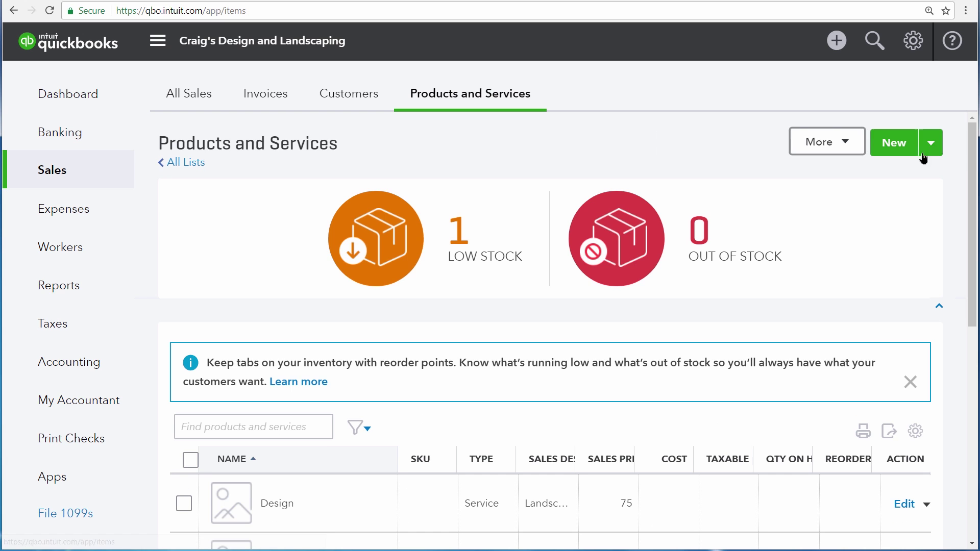
pyautogui.moveTo(975, 178); pyautogui.dragTo(970, 324)
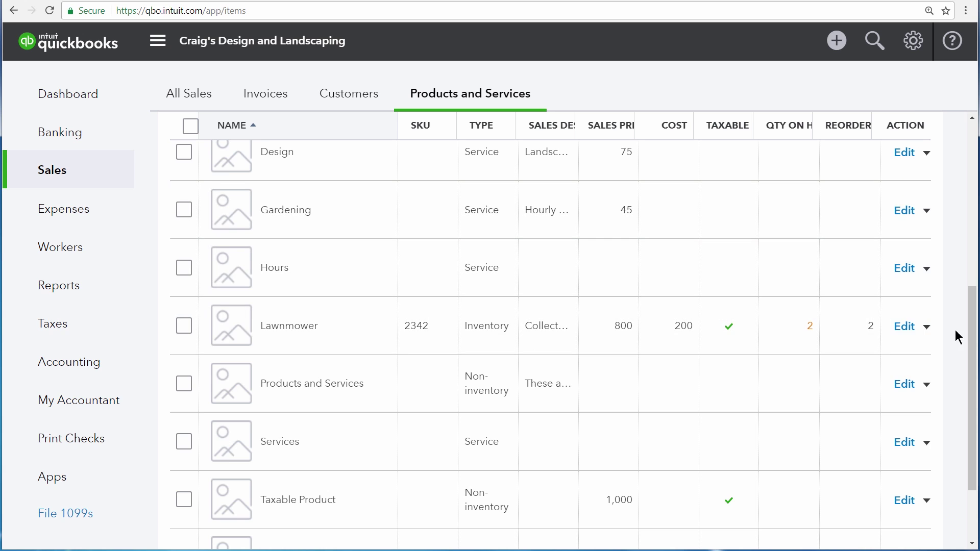
pyautogui.moveTo(973, 337); pyautogui.dragTo(973, 386)
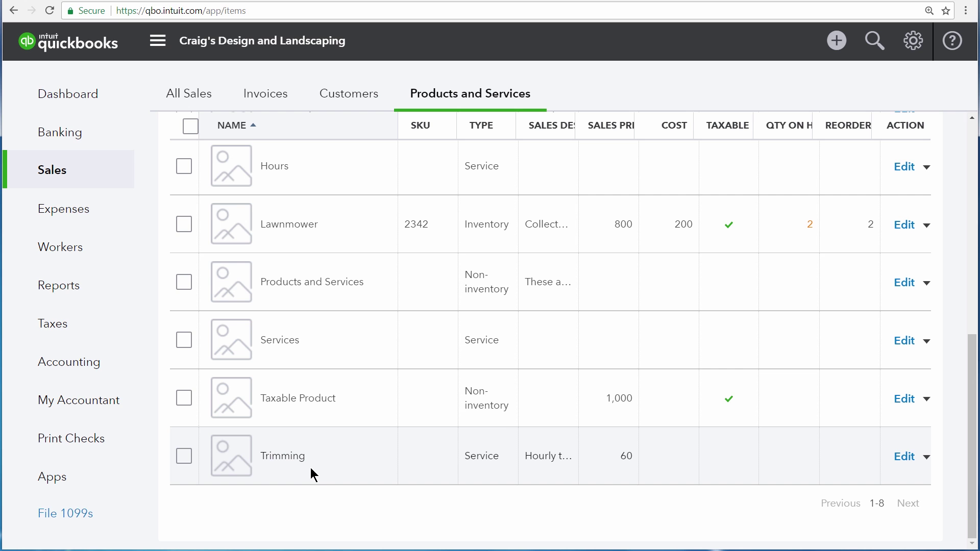
pyautogui.scroll(8, 871, 357)
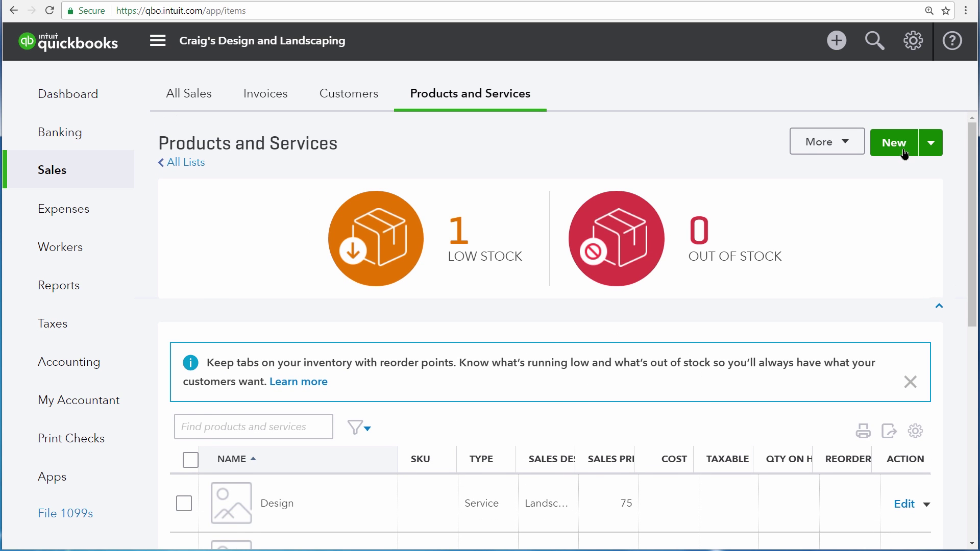
# Create a new Bundle 'Basic Landscaping Bundle' described as design, gardening services and tree trimming services
pyautogui.click(905, 152)
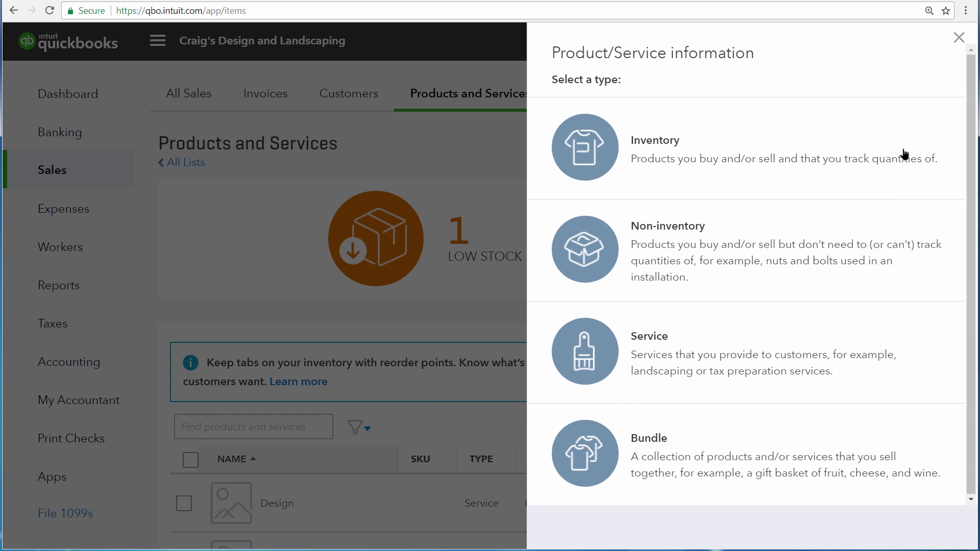
pyautogui.click(705, 458)
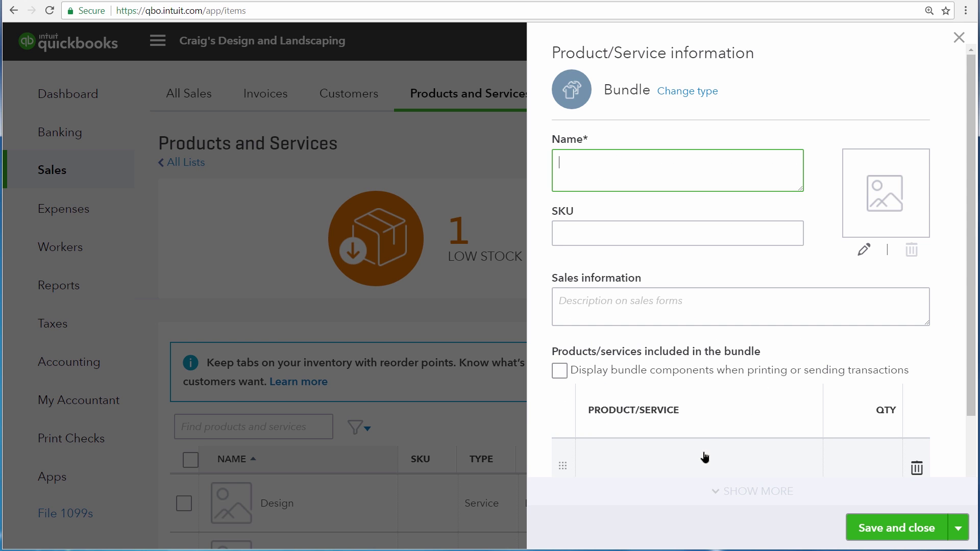
pyautogui.write('Ba')
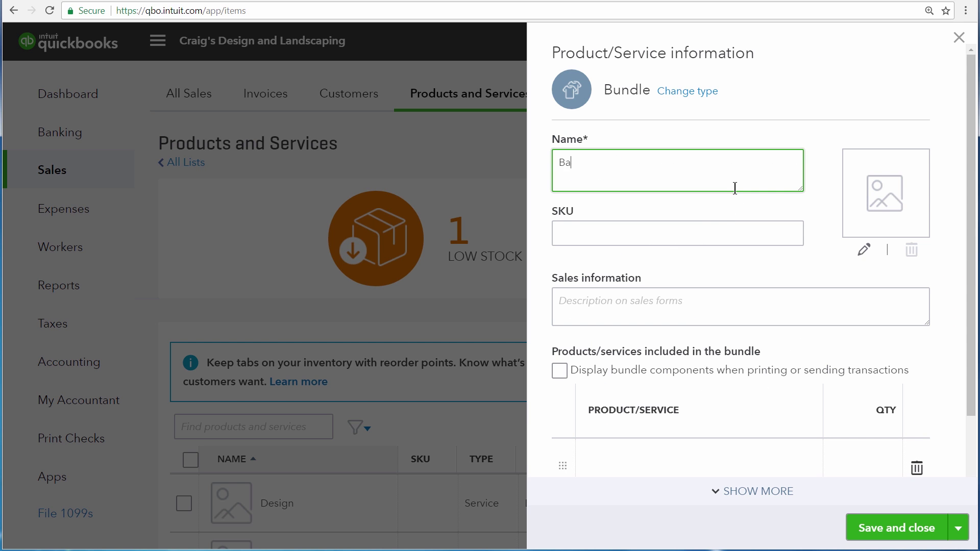
pyautogui.write('sic Landscaping Bundle')
pyautogui.click(774, 294)
pyautogui.write('Desi')
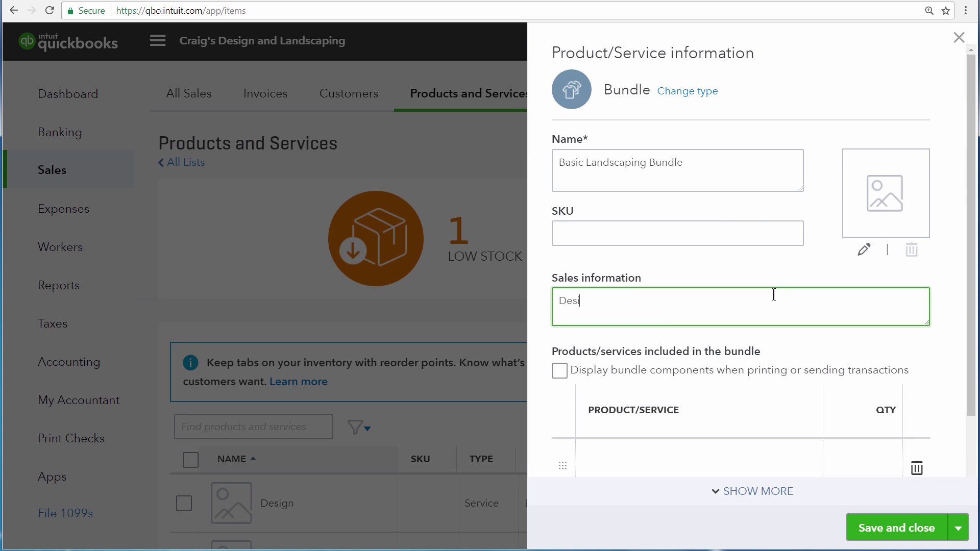
pyautogui.write('gn, gardening services and tree trimme')
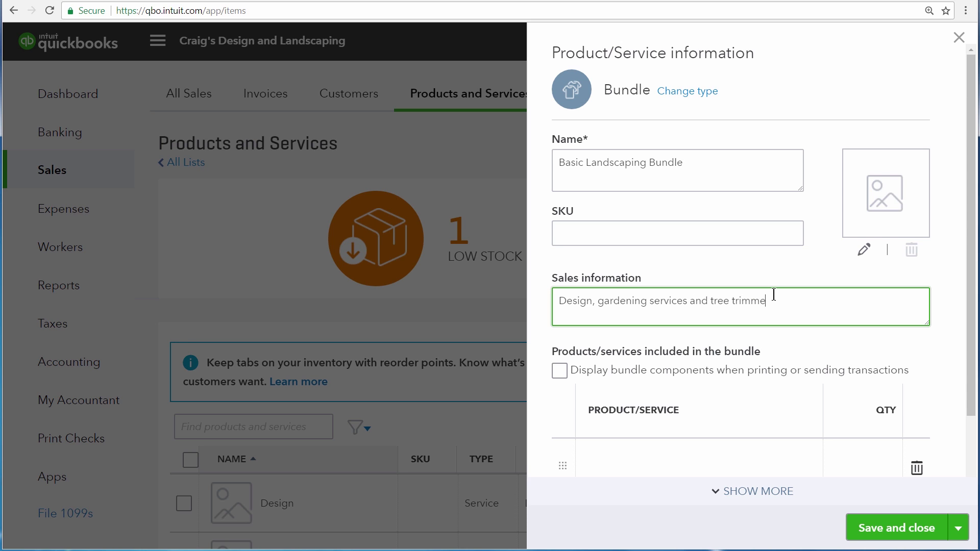
pyautogui.write('ing services')
pyautogui.hotkey('ctrl', 'shift', 'Left')
pyautogui.hotkey('ctrl', 'shift', 'Left')
pyautogui.hotkey('ctrl', 'shift', 'Left')
pyautogui.hotkey('ctrl', 'shift', 'Left')
pyautogui.hotkey('ctrl', 'shift', 'Left')
pyautogui.hotkey('ctrl', 'shift', 'Left')
pyautogui.hotkey('ctrl', 'shift', 'Left')
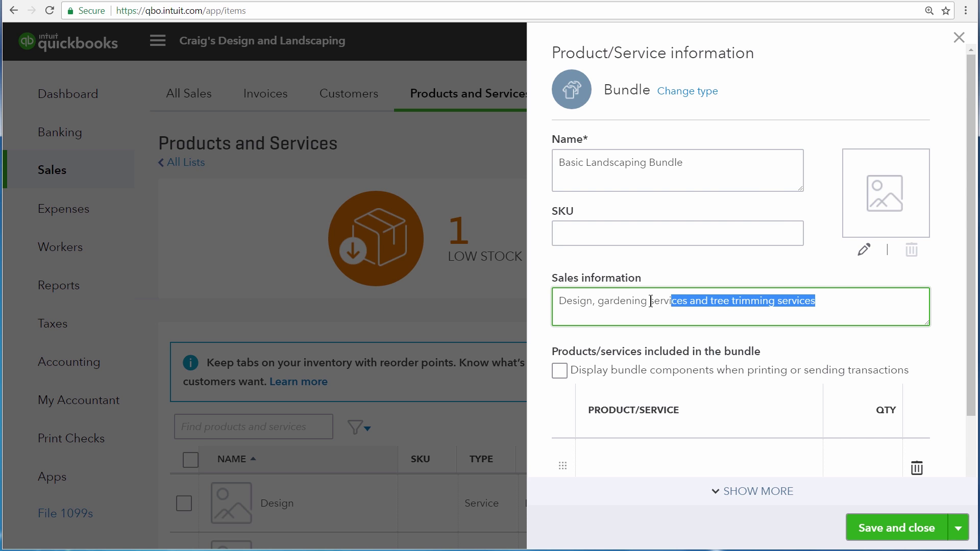
pyautogui.moveTo(973, 306); pyautogui.dragTo(973, 386)
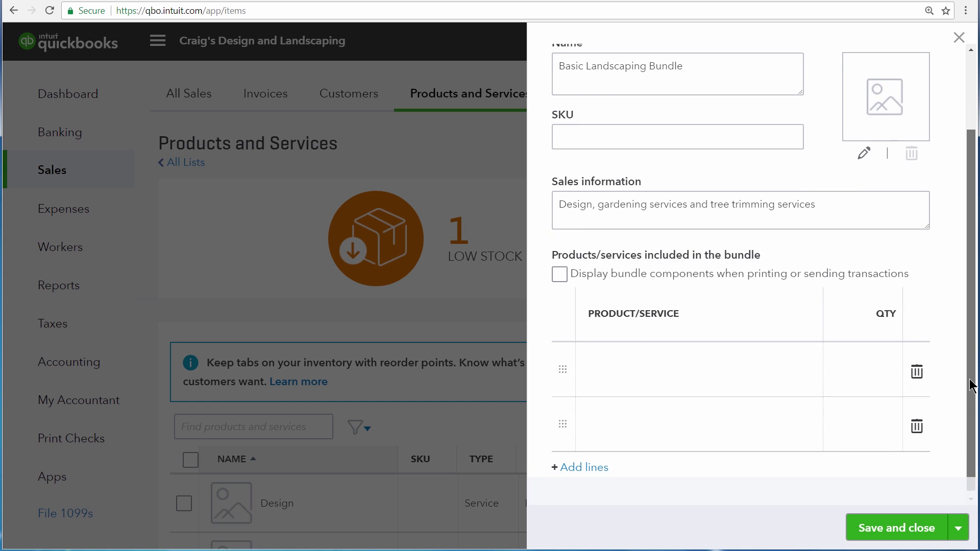
# Add Design, Gardening and Trimming as the bundle's three component lines
pyautogui.click(817, 381)
pyautogui.click(813, 366)
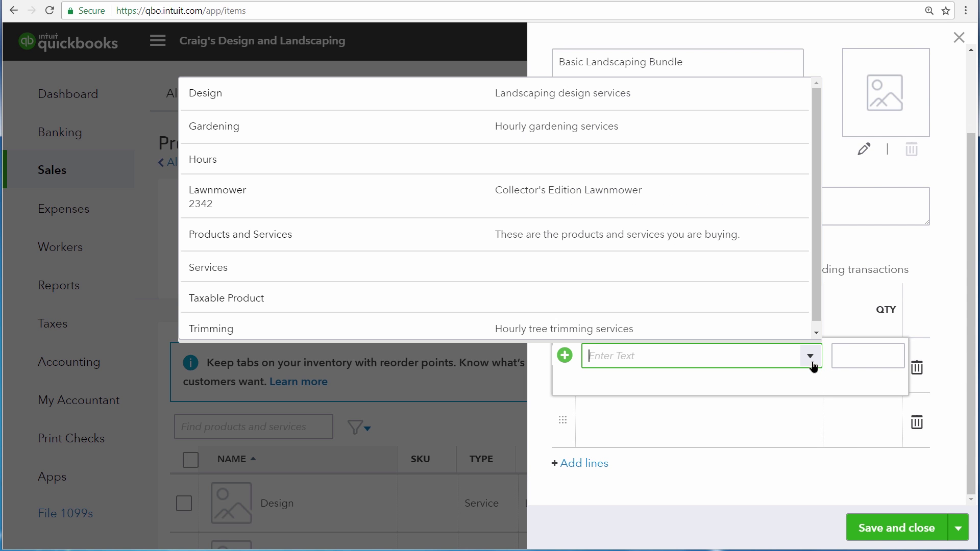
pyautogui.click(610, 101)
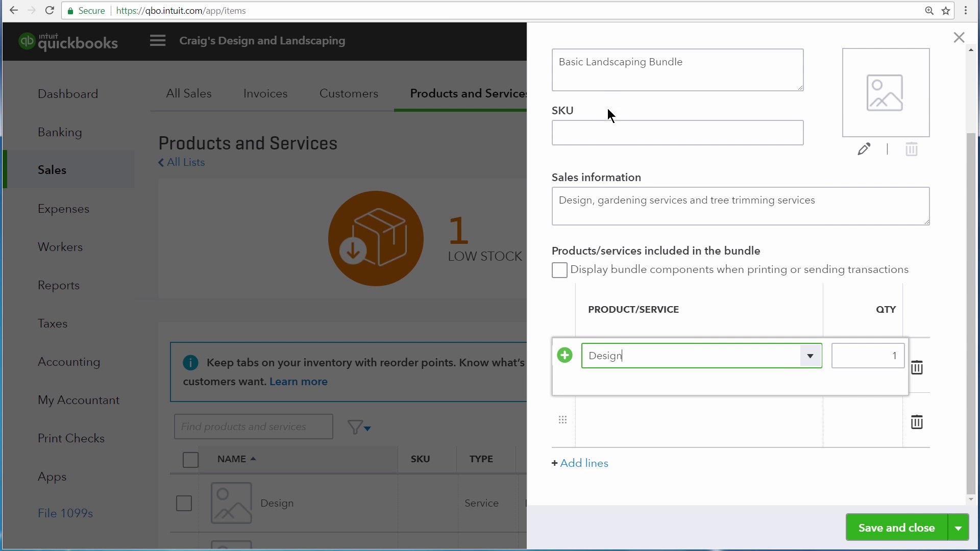
pyautogui.click(804, 426)
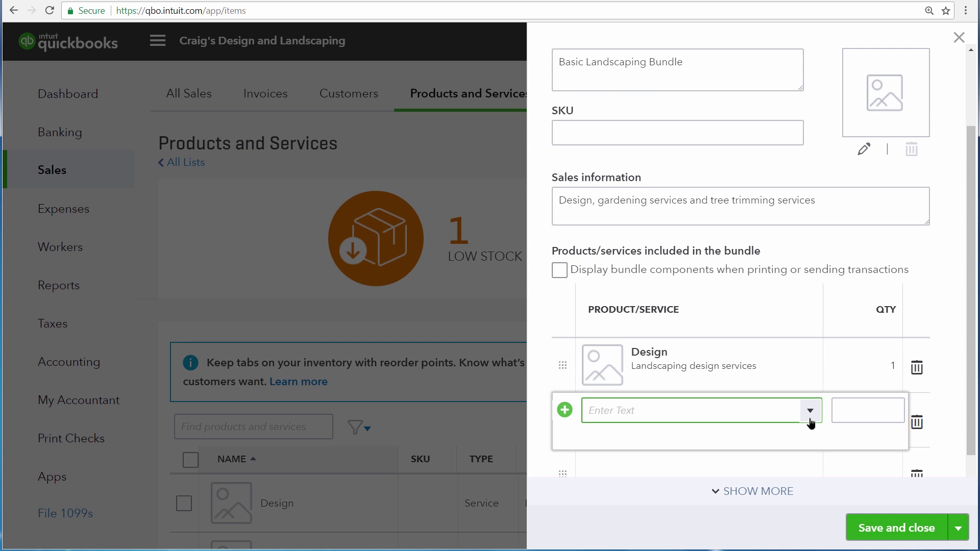
pyautogui.click(809, 417)
pyautogui.click(547, 188)
pyautogui.click(704, 465)
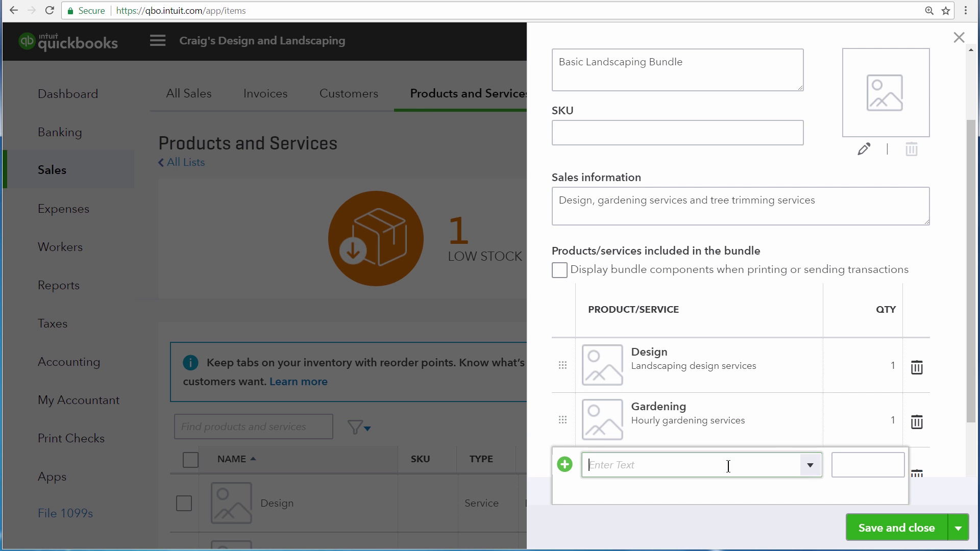
pyautogui.click(810, 471)
pyautogui.click(776, 438)
# Keep each component at quantity 1 and stop showing bundle components on transactions
pyautogui.click(859, 367)
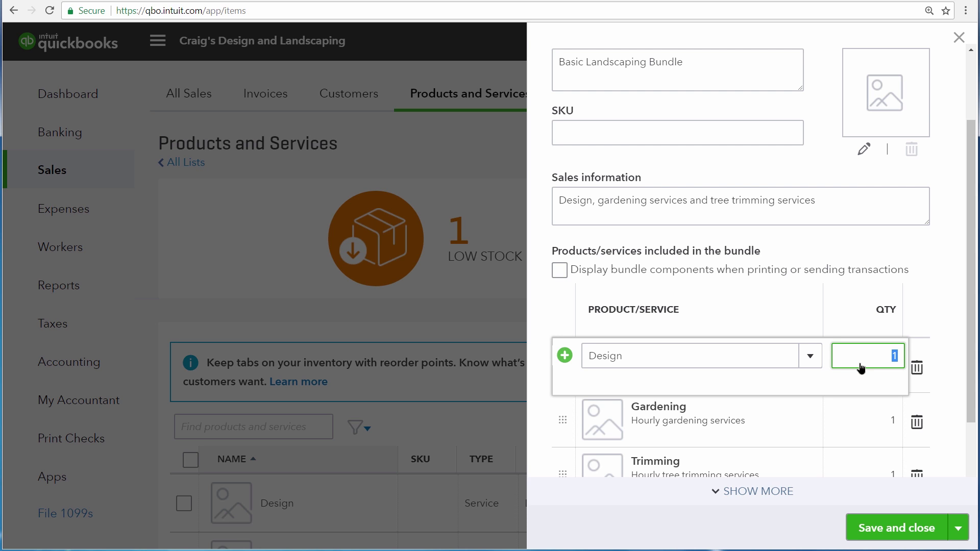
pyautogui.click(867, 426)
pyautogui.click(871, 467)
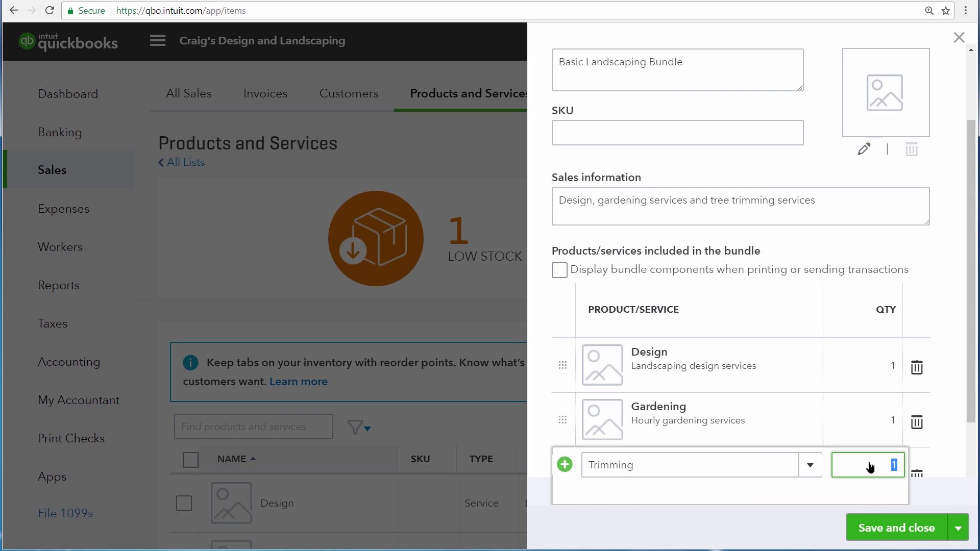
pyautogui.click(859, 254)
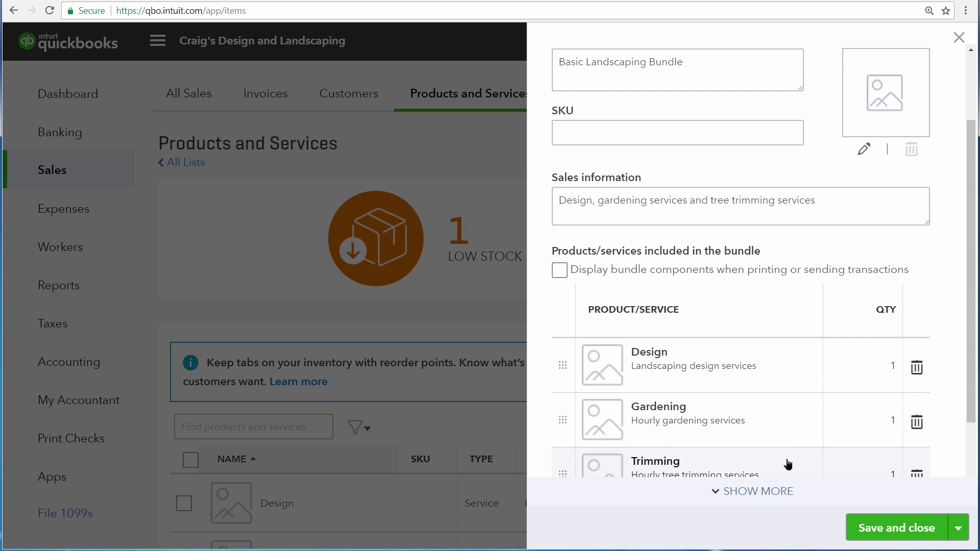
pyautogui.scroll(-1, 796, 358)
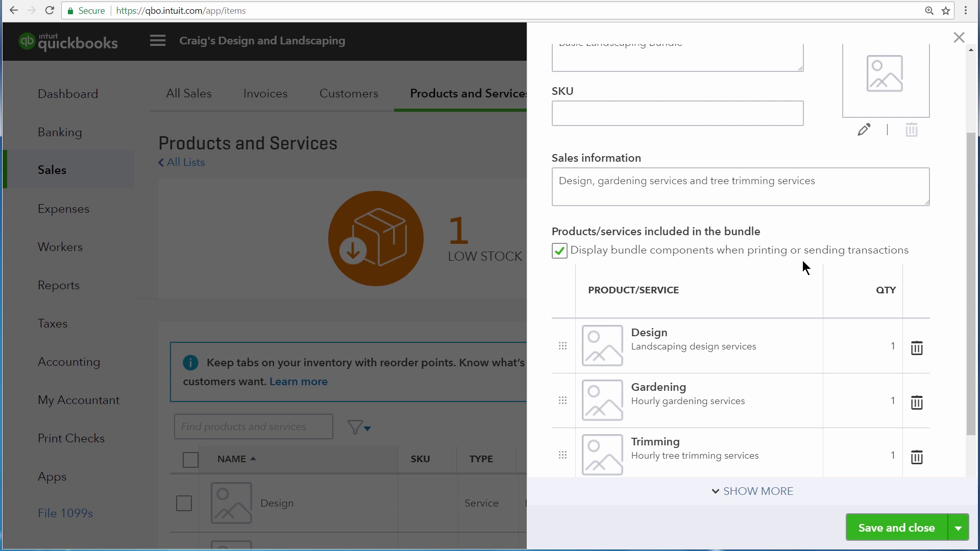
pyautogui.click(562, 256)
pyautogui.moveTo(973, 272); pyautogui.dragTo(970, 173)
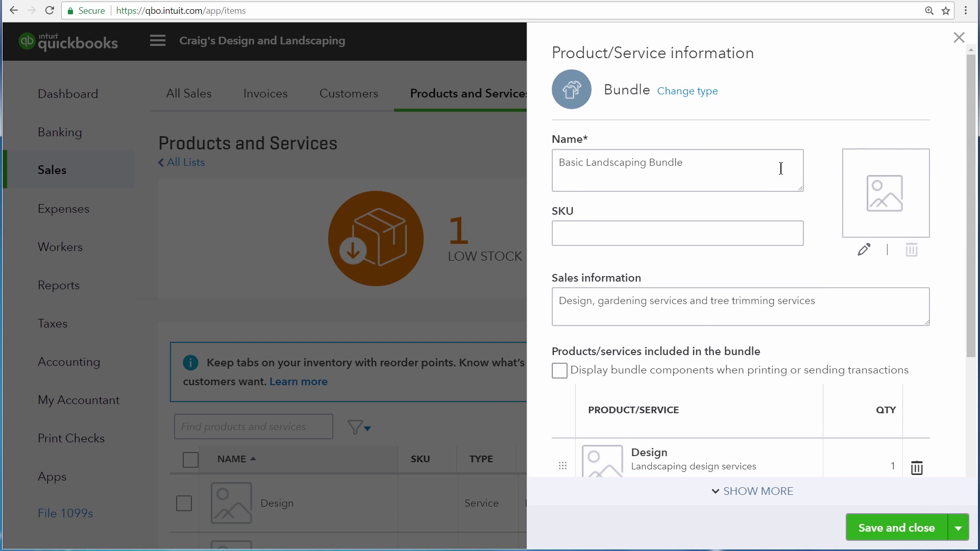
pyautogui.moveTo(694, 167); pyautogui.dragTo(550, 167)
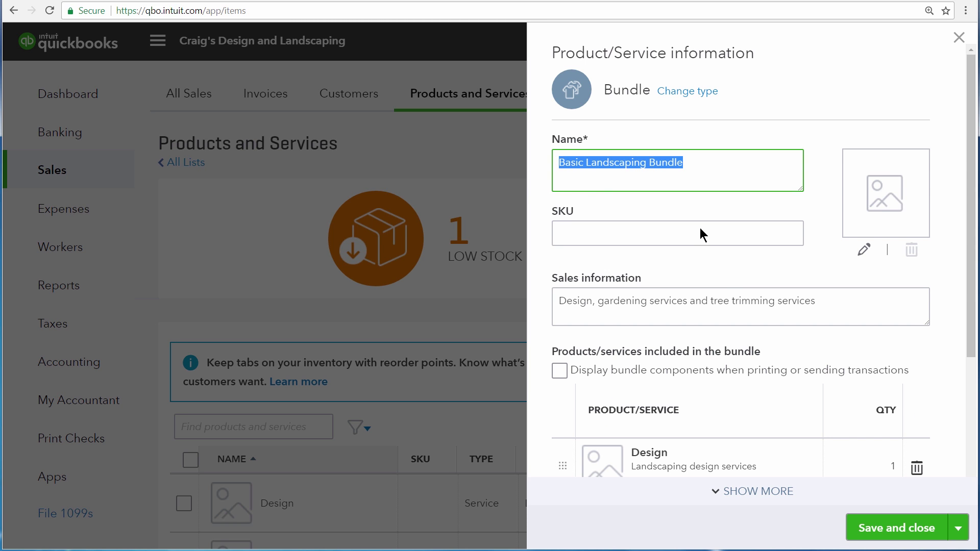
# Save the bundle and start a new invoice billed to Amy's Bird Sanctuary
pyautogui.click(890, 531)
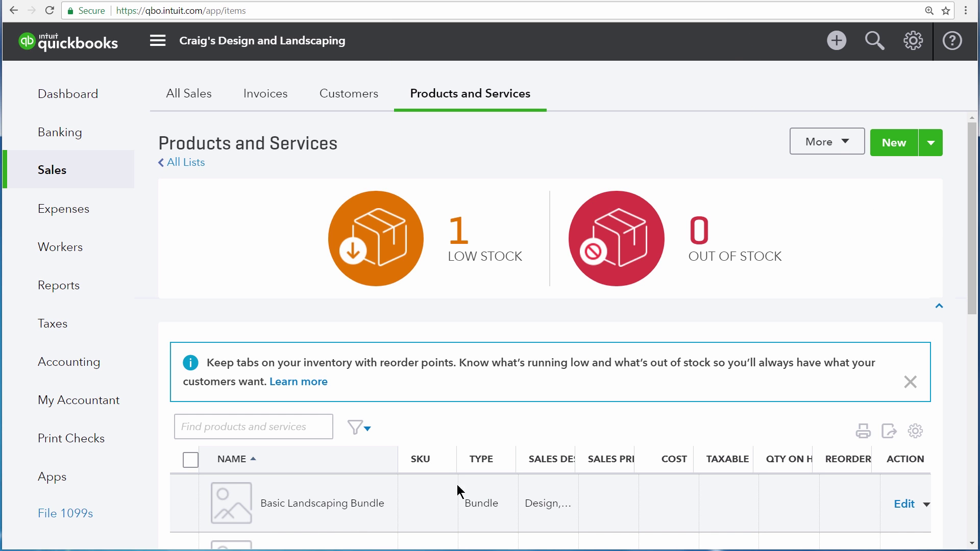
pyautogui.click(837, 41)
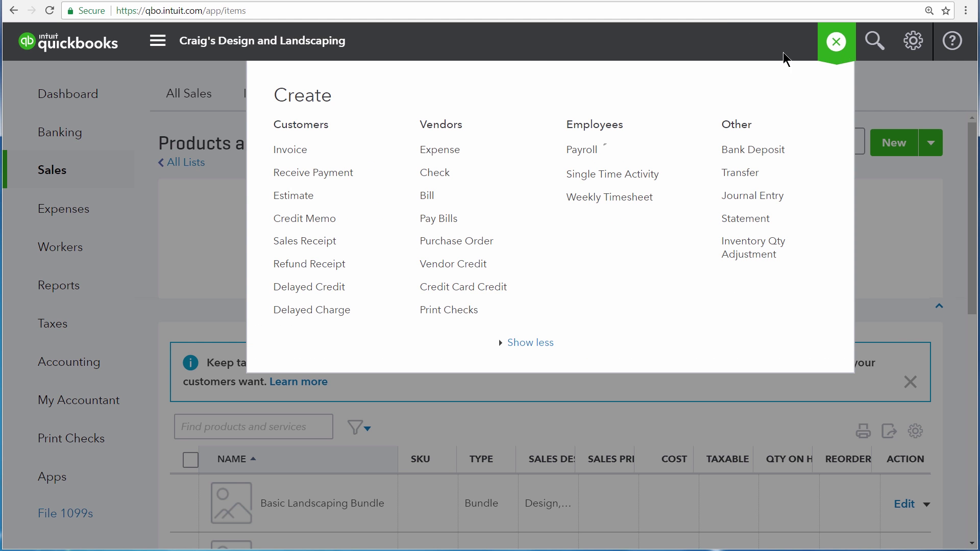
pyautogui.click(317, 152)
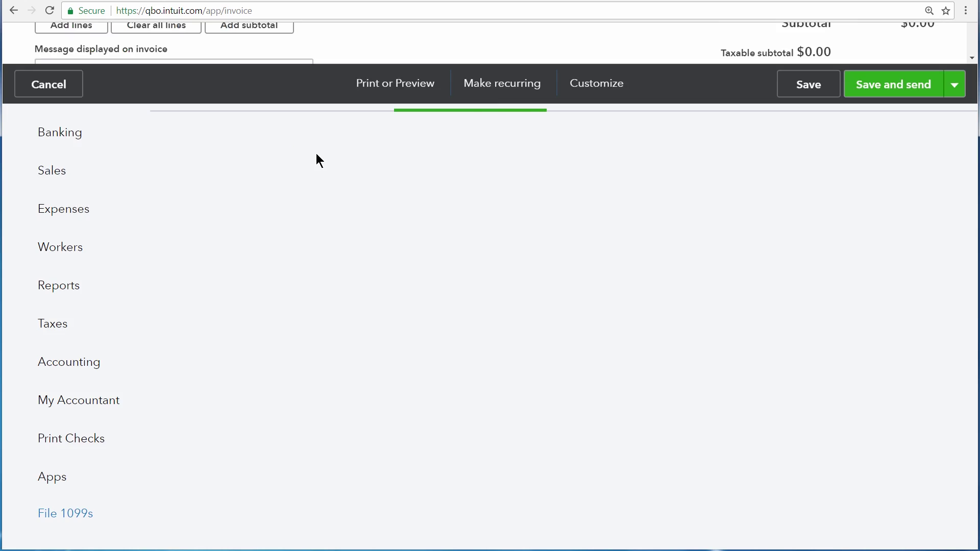
pyautogui.click(211, 100)
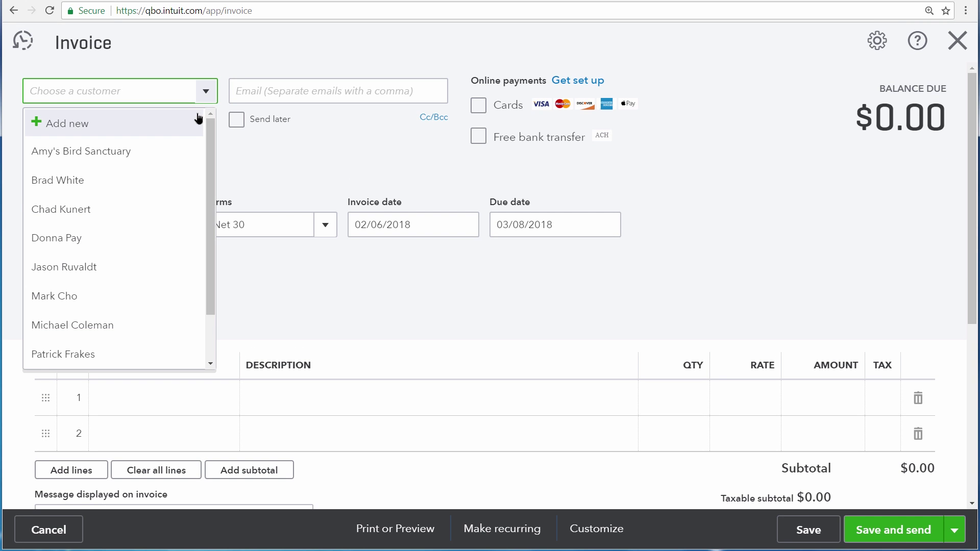
pyautogui.click(180, 153)
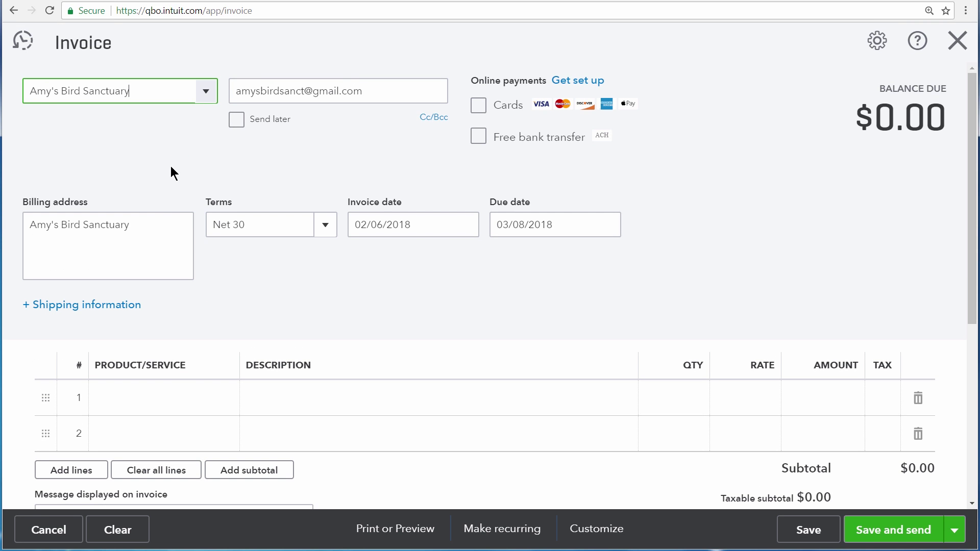
# Put the Basic Landscaping Bundle ($180.00) on invoice line 1
pyautogui.click(171, 398)
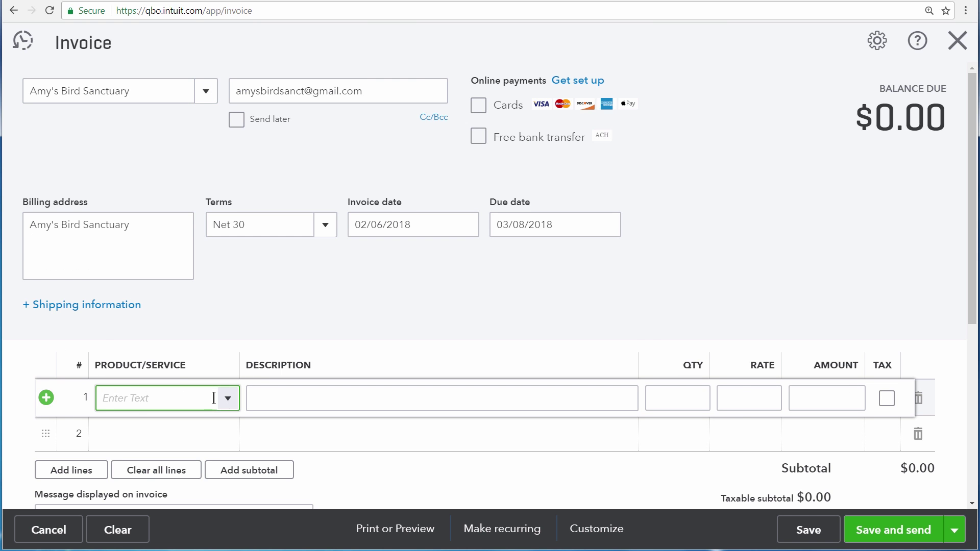
pyautogui.click(229, 399)
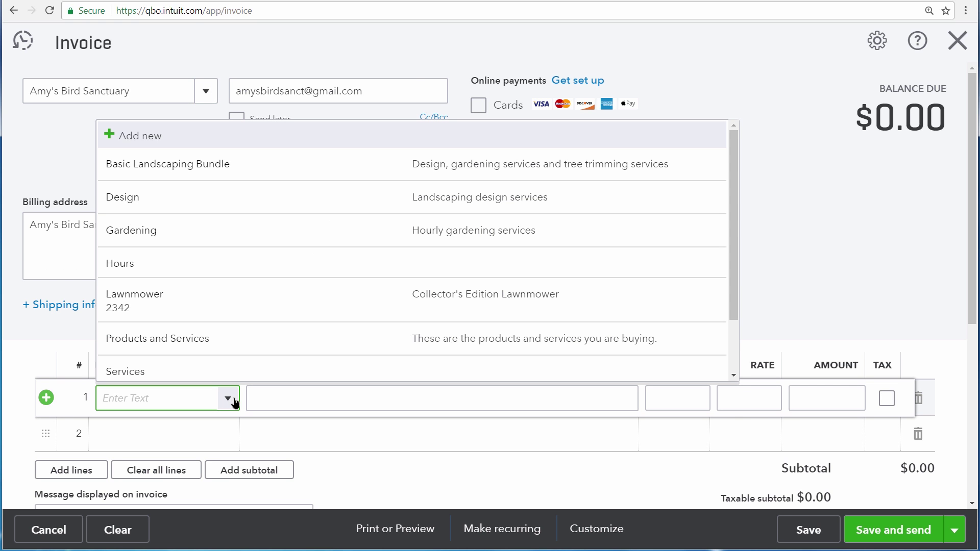
pyautogui.click(249, 177)
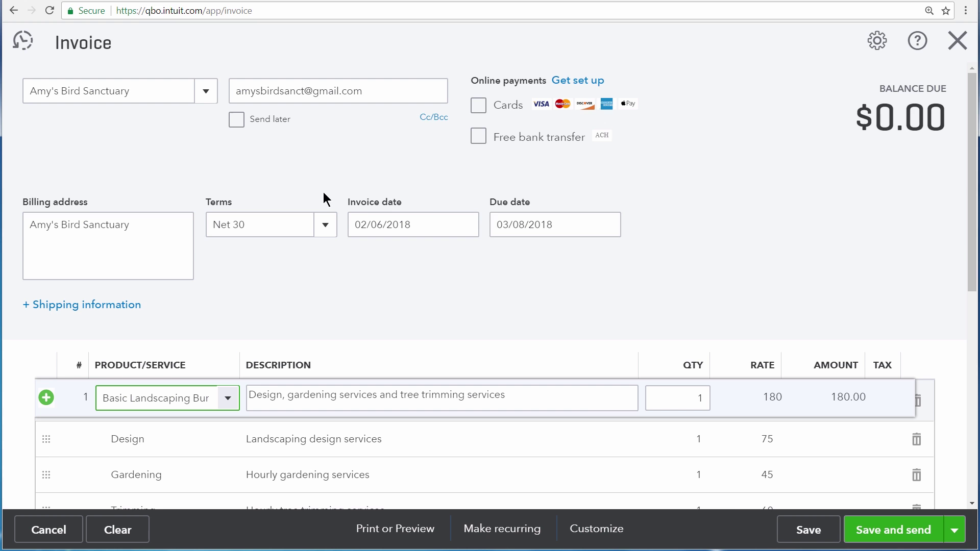
pyautogui.moveTo(972, 243); pyautogui.dragTo(963, 317)
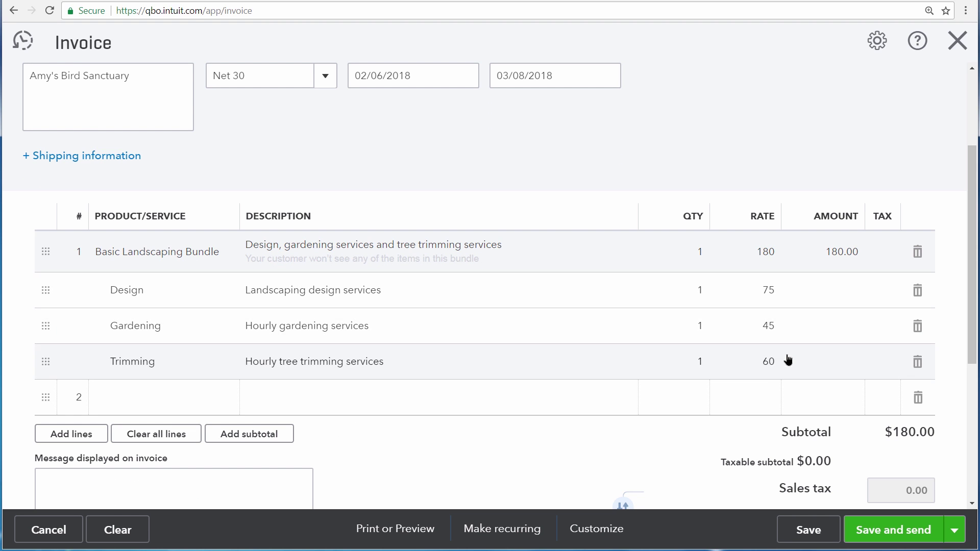
# Set the bundle quantity to 2 and the Design component to 5, totalling $585.00
pyautogui.click(698, 253)
pyautogui.write('2')
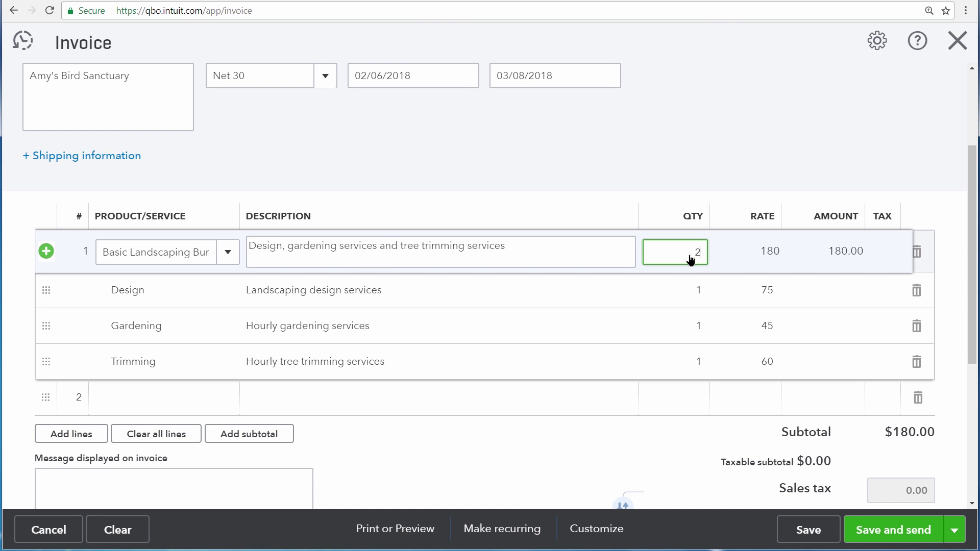
pyautogui.press('Tab')
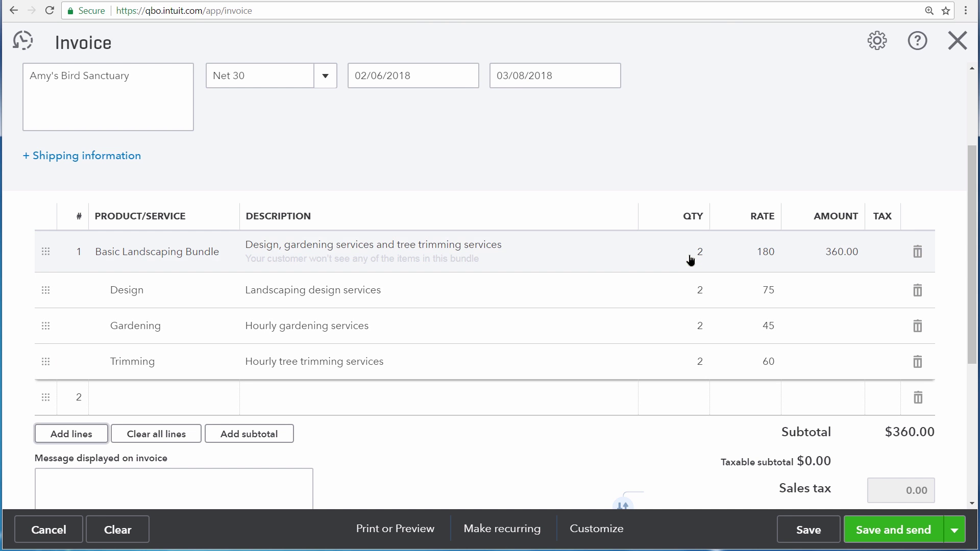
pyautogui.click(686, 301)
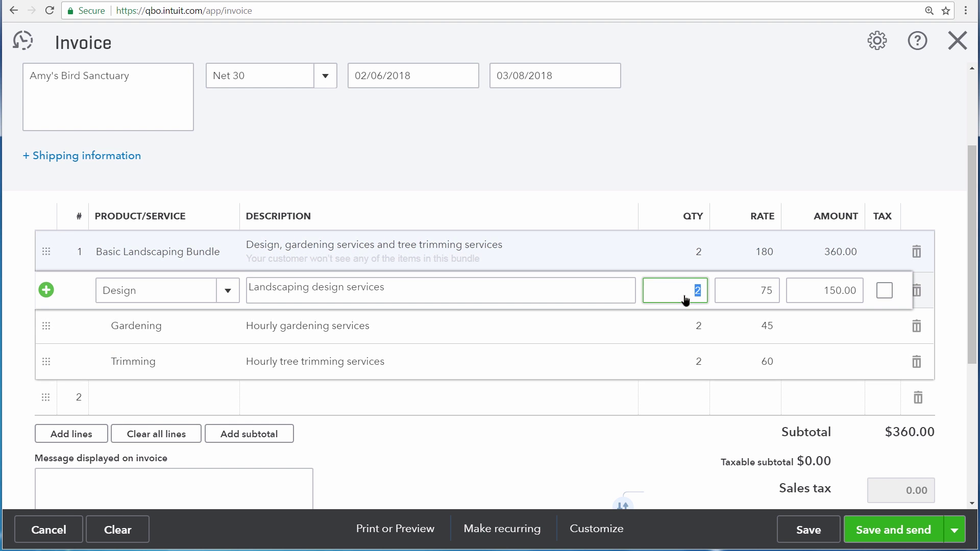
pyautogui.write('5')
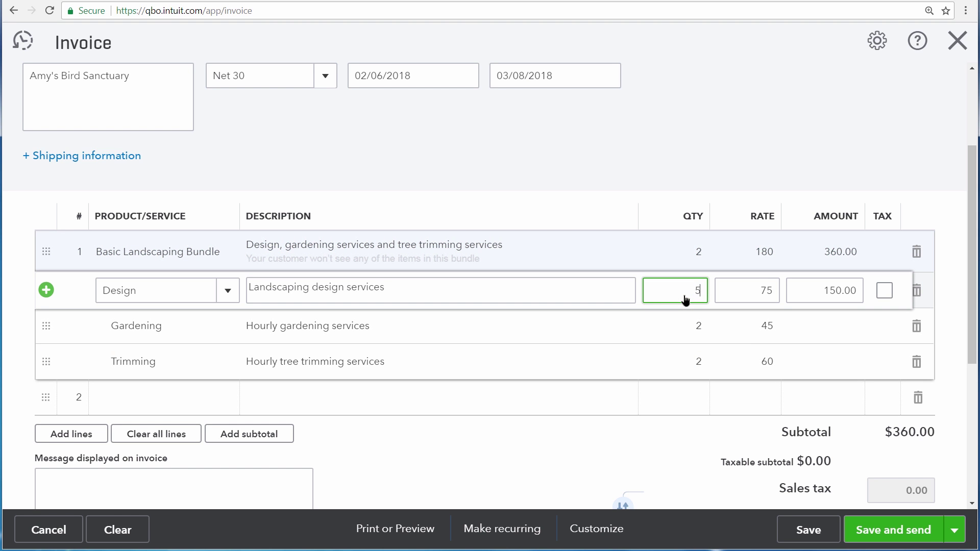
pyautogui.press('Tab')
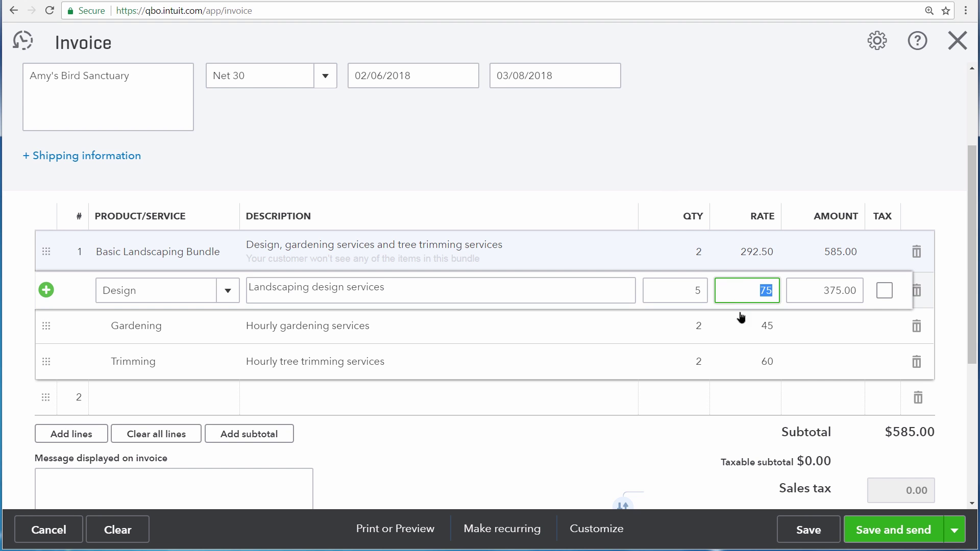
pyautogui.click(745, 429)
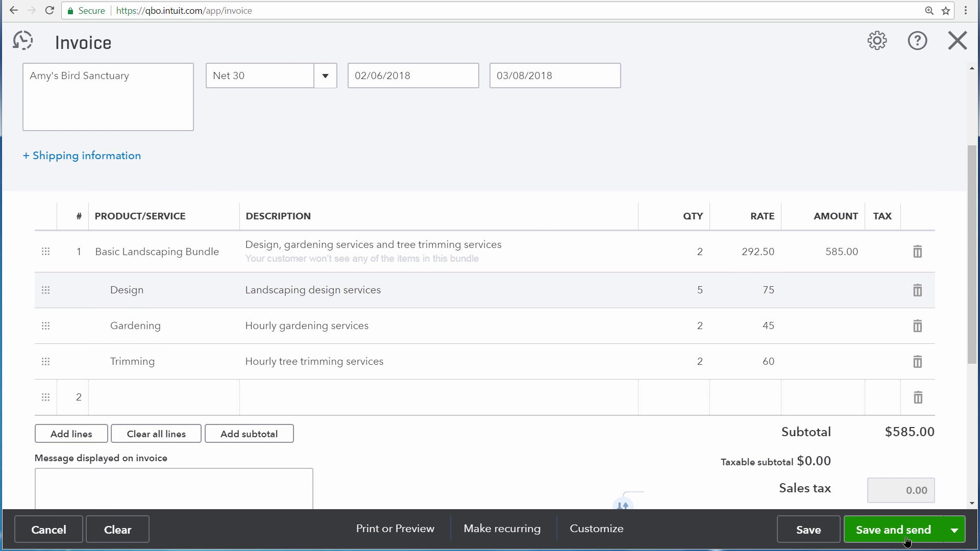
# Save invoice #1024 for $585.00 and email it to Amy's Bird Sanctuary
pyautogui.click(907, 541)
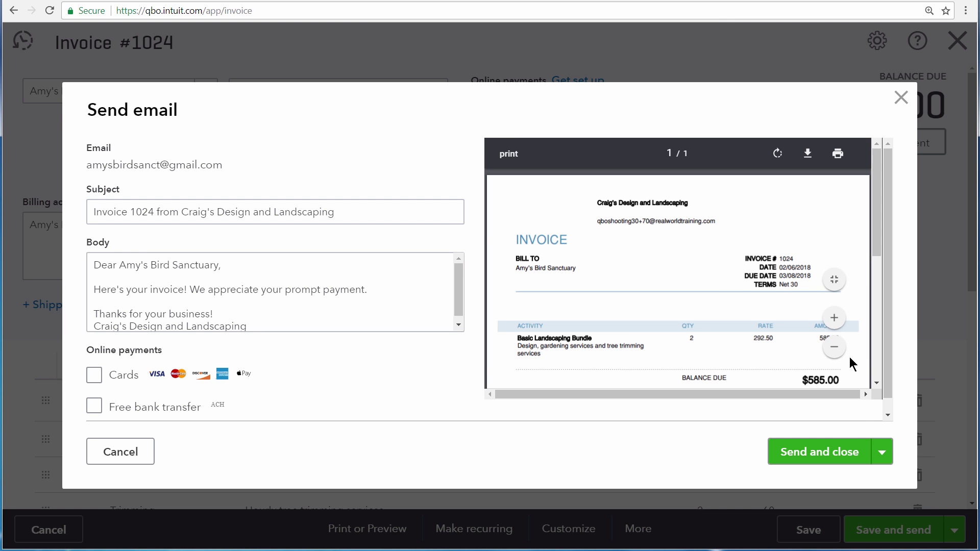
pyautogui.click(819, 452)
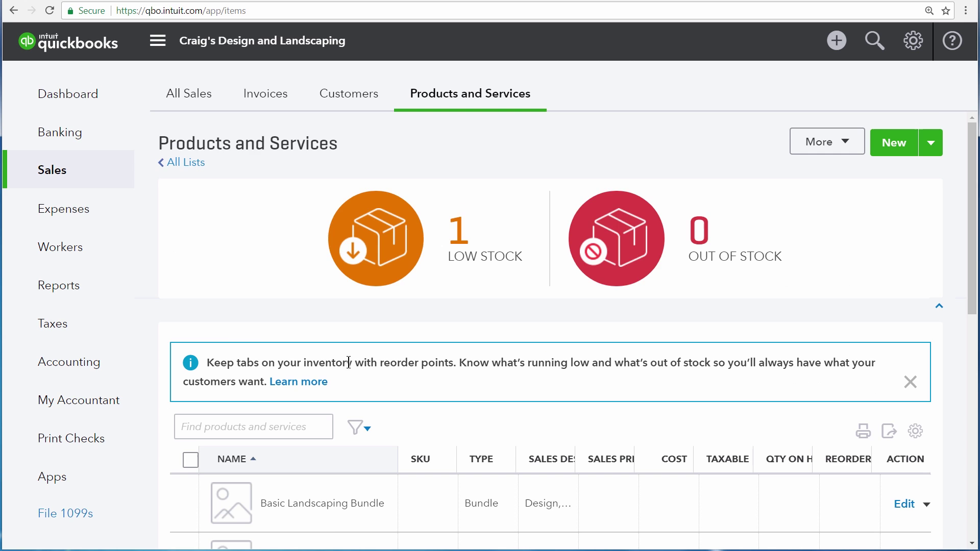
# View the Sales by Product/Service Summary report showing $585.00, then return to the Dashboard
pyautogui.click(104, 286)
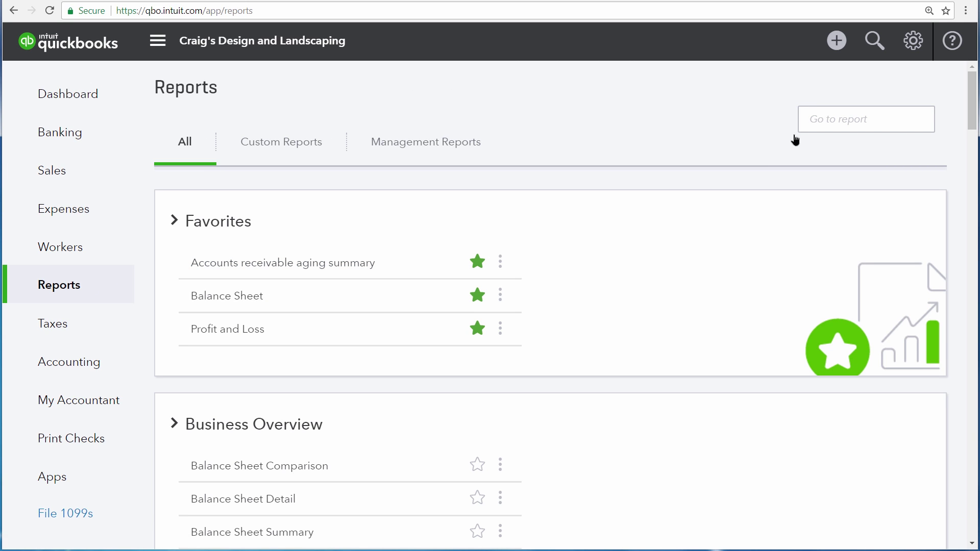
pyautogui.click(818, 123)
pyautogui.write('sales')
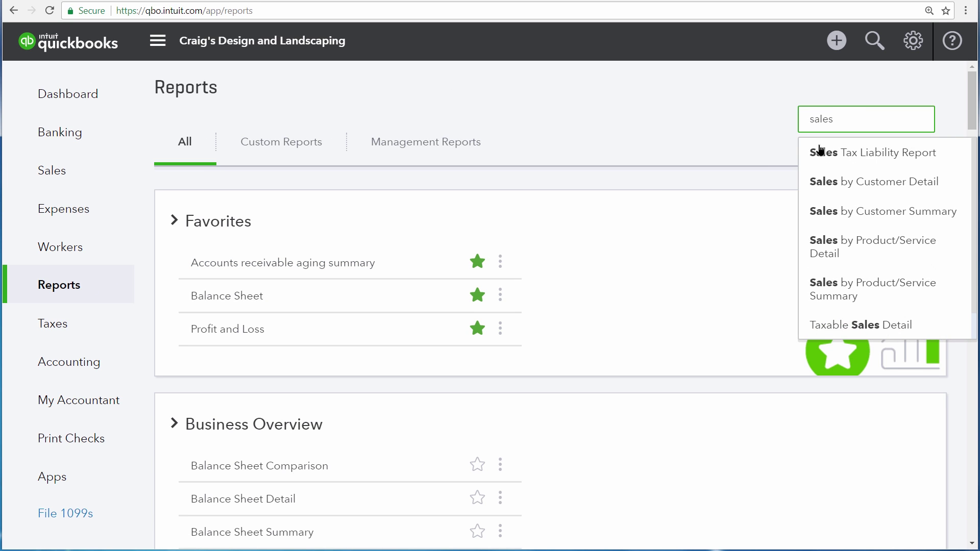
pyautogui.click(831, 283)
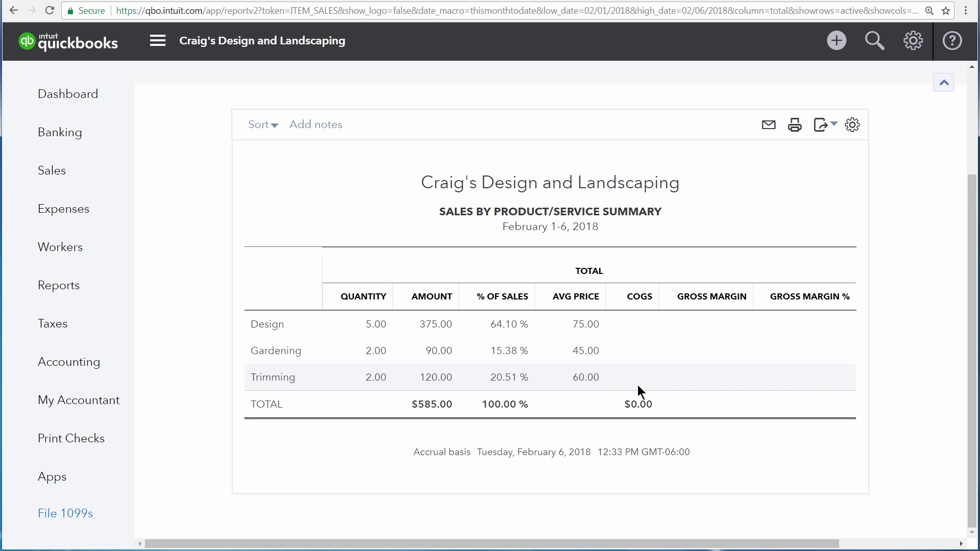
pyautogui.click(128, 108)
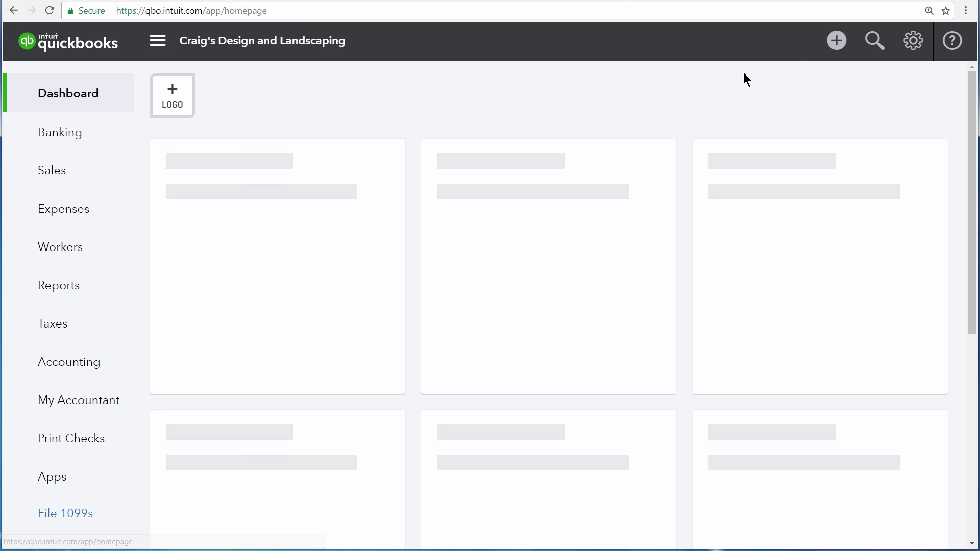